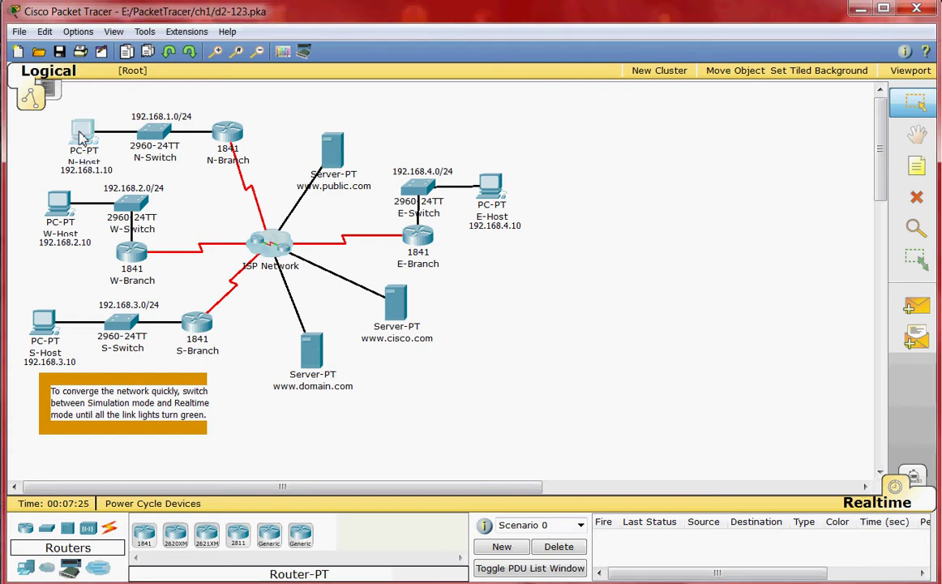
click(81, 130)
click(3, 66)
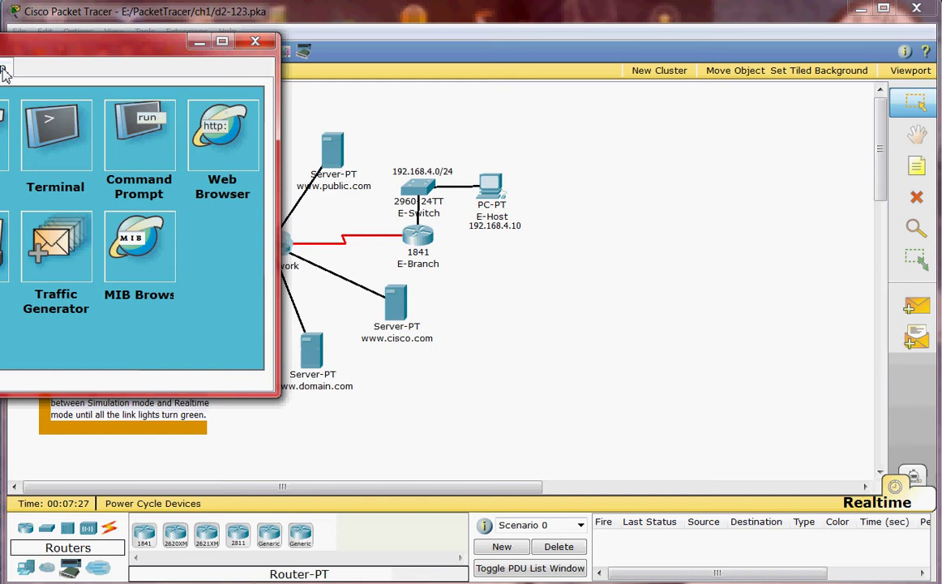
drag(46, 51, 362, 116)
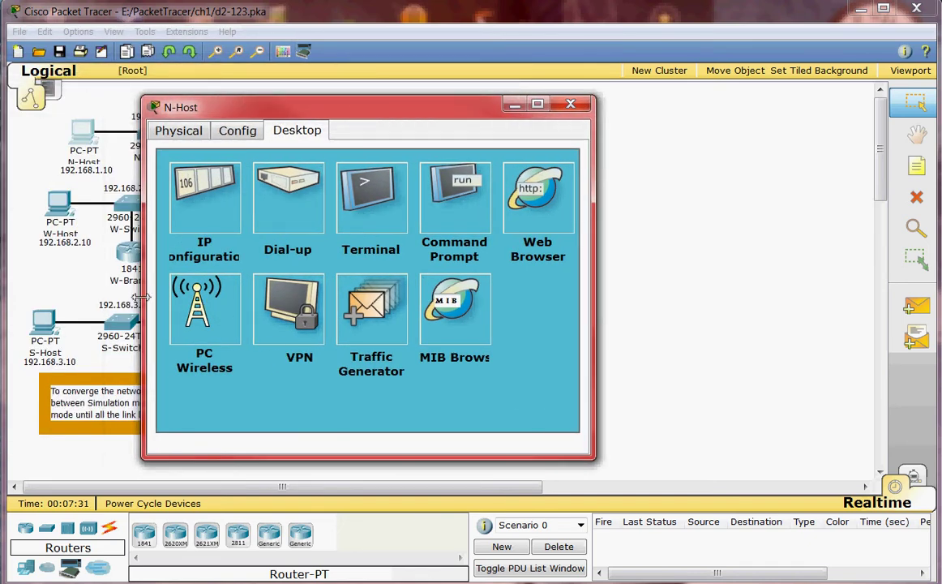
click(468, 209)
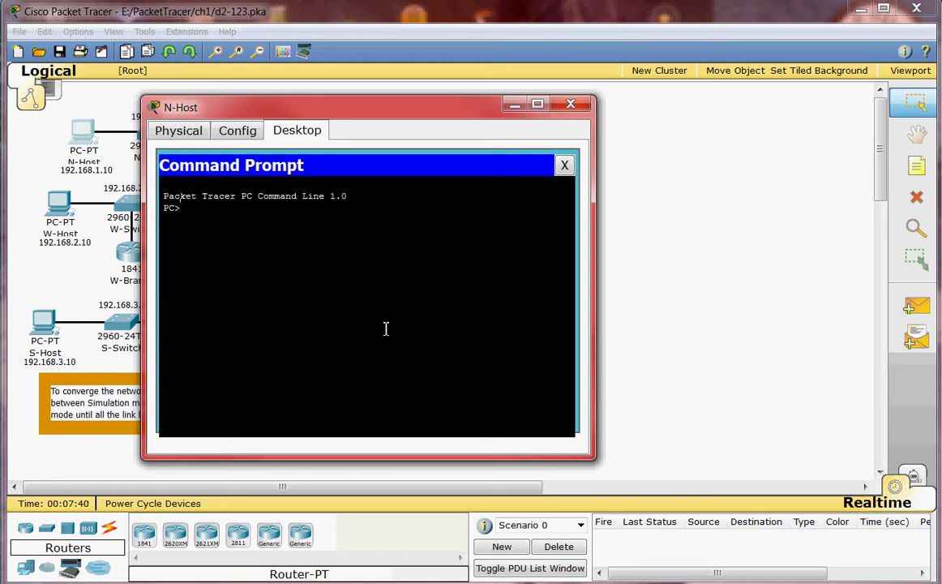
text(ping )
text(w)
text(ww.c)
text(isco)
text(.com)
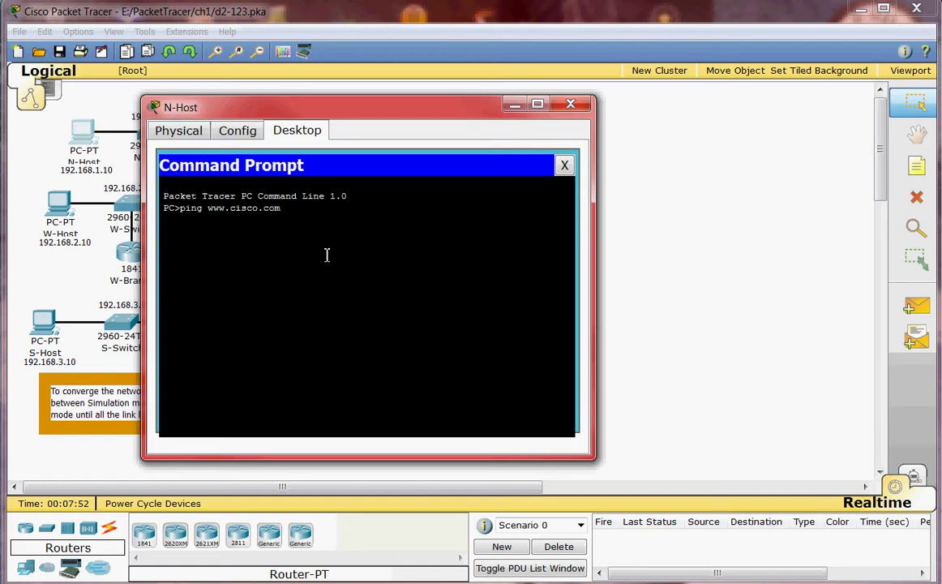
key(Return)
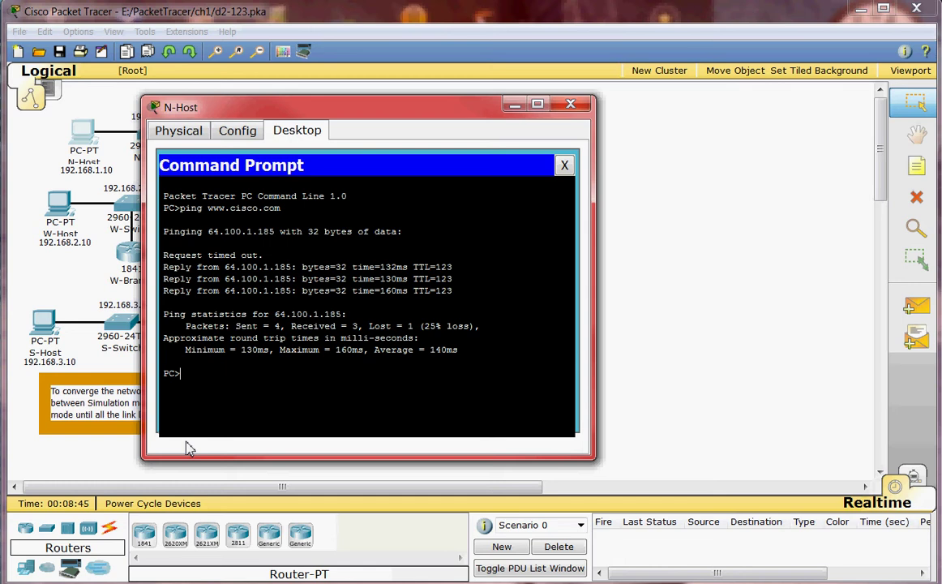
Ping 192.168.4.10 from N-Host, with all four requests timing out.
text(p)
text(ing)
text( 19)
text(2.168.)
text(4.10)
key(Return)
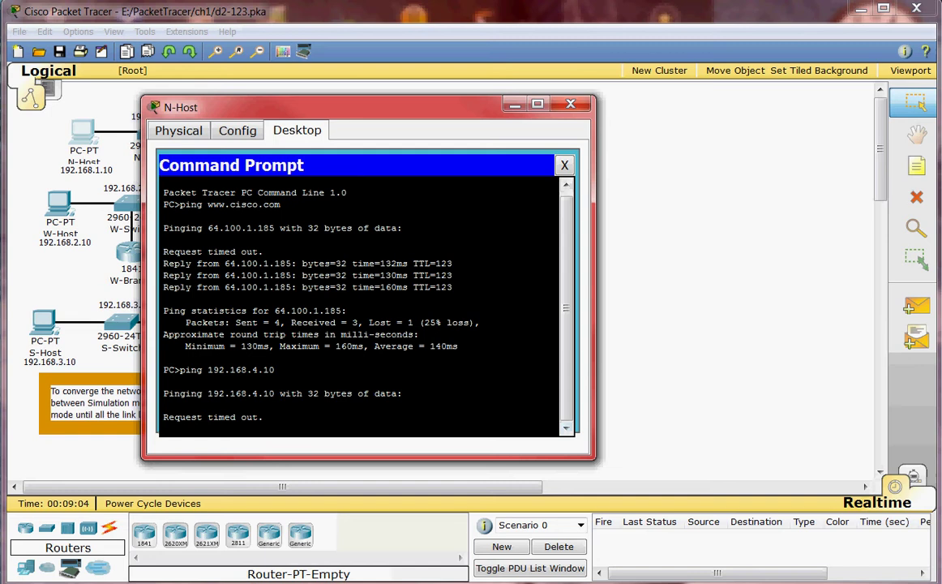
click(348, 535)
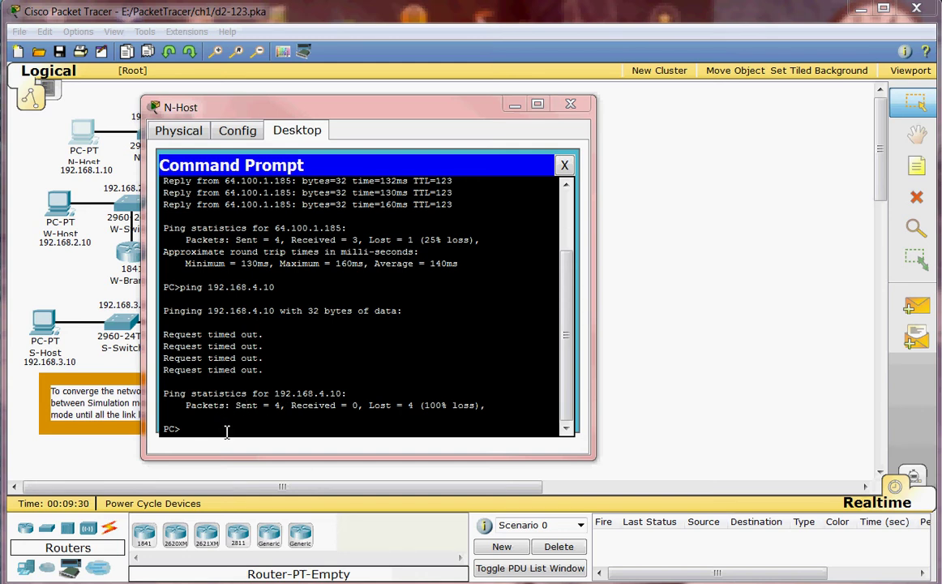
Close N-Host and bring up the N-Branch router's CLI at a fresh prompt.
click(573, 106)
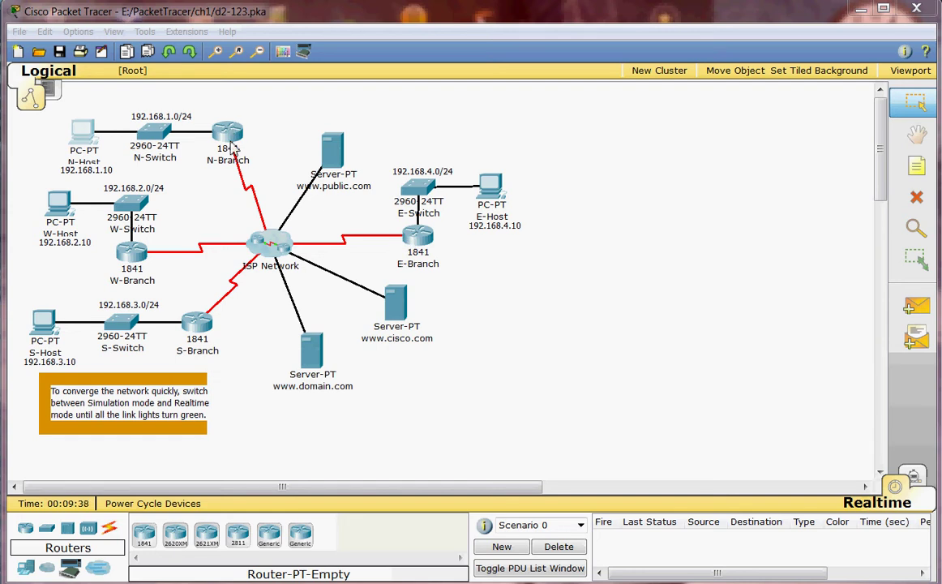
click(231, 146)
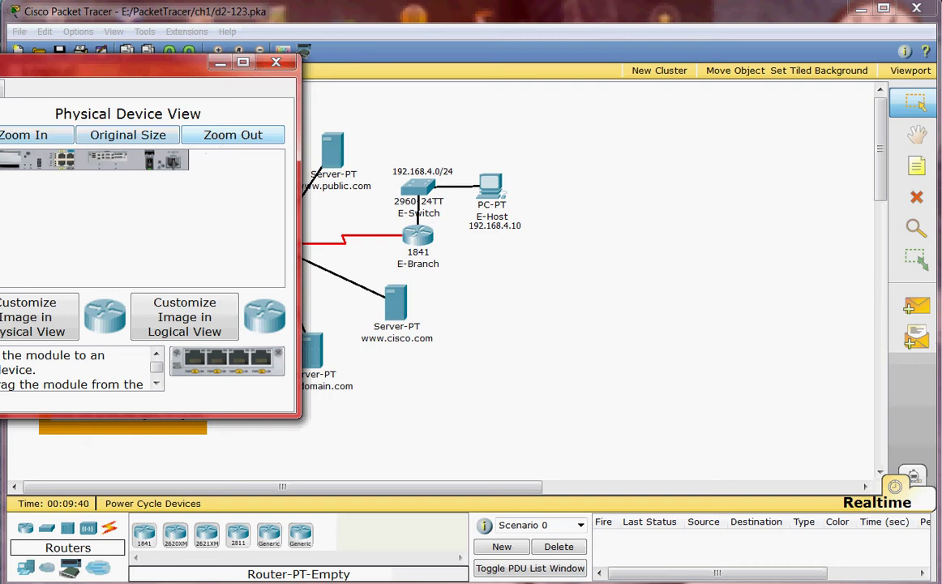
click(3, 86)
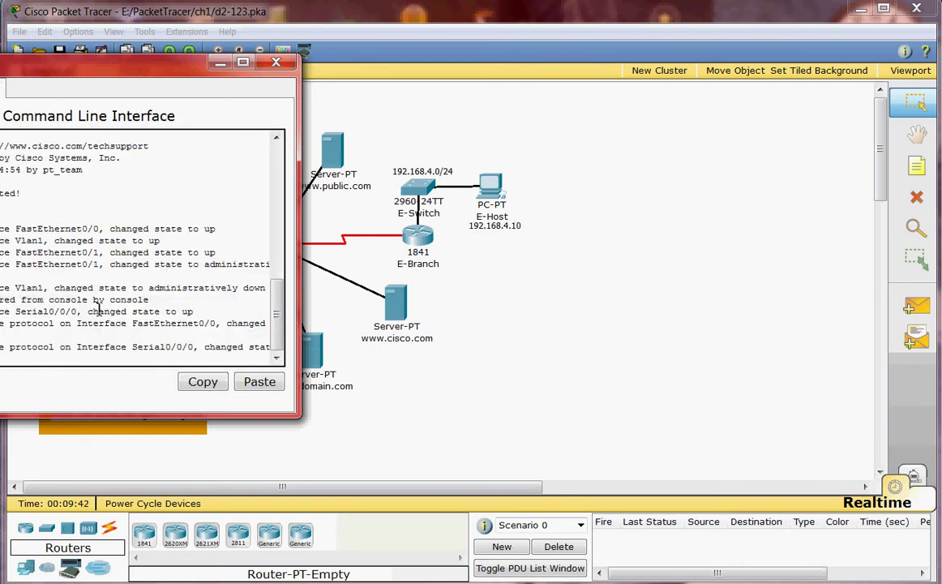
mouse_move(81, 70)
mouse_down()
mouse_move(284, 162)
mouse_move(367, 162)
mouse_up()
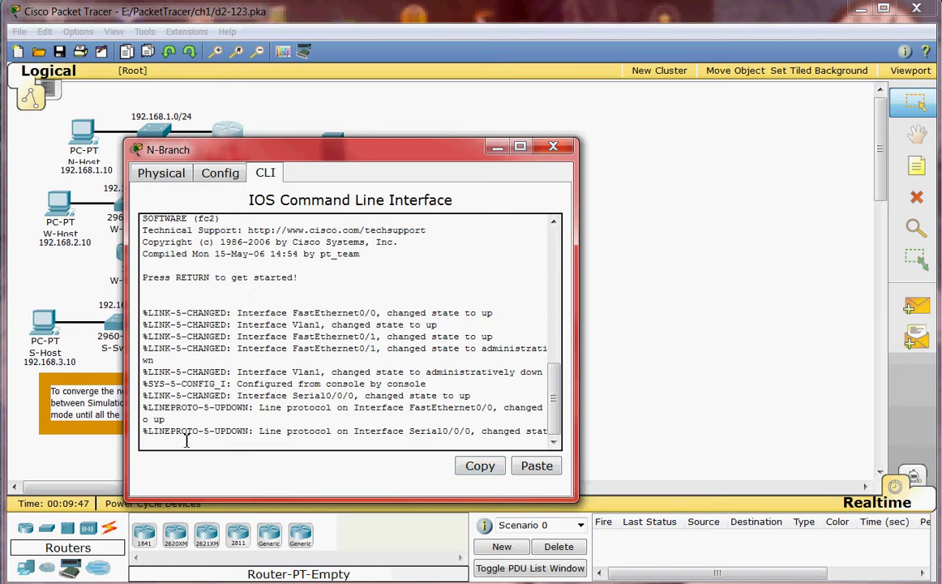
key(Return)
text(p)
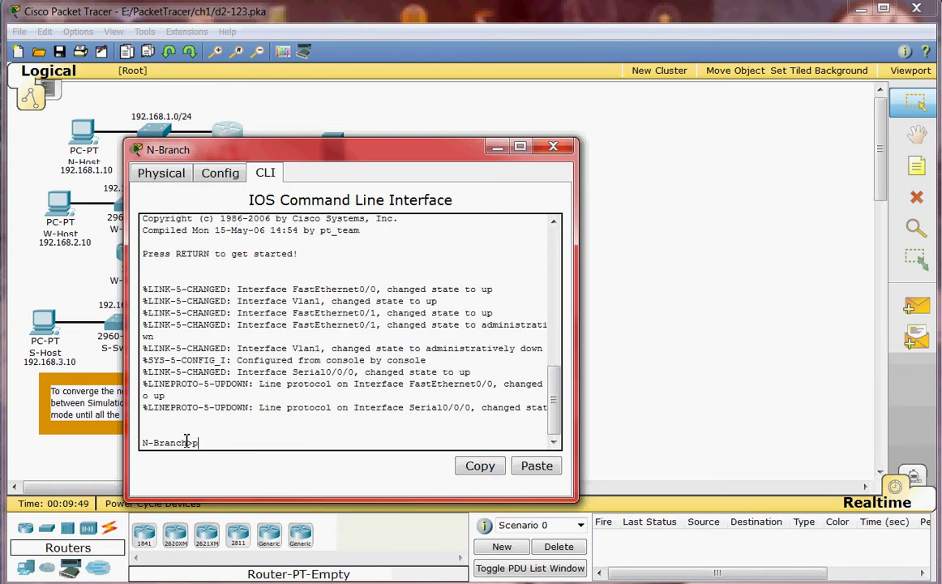
text(ing www)
text(.c)
text(isco.)
text(com)
key(Return)
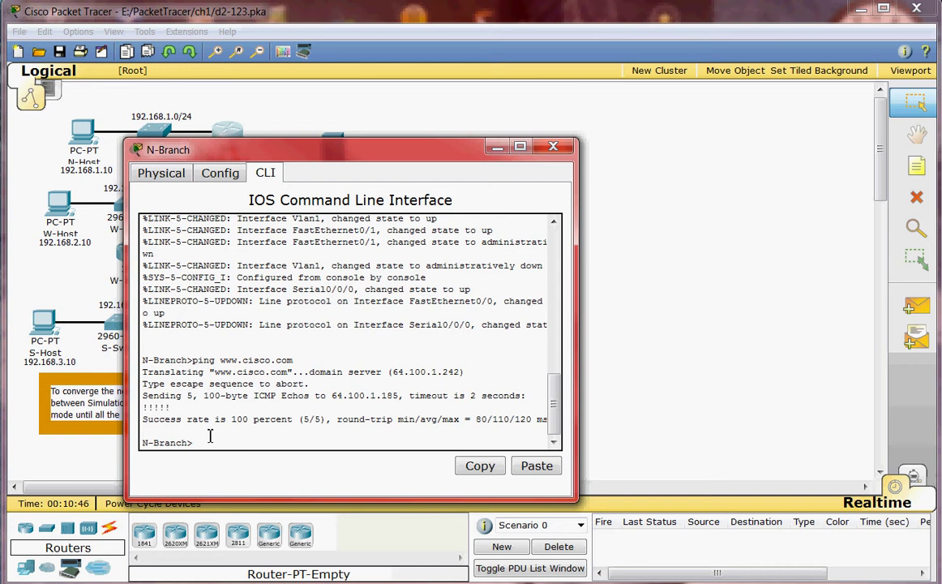
Run ping 192.168.4.10 on N-Branch, returning 0 of 5 echoes.
text(ping )
text(192.)
text(168.4.10)
key(Return)
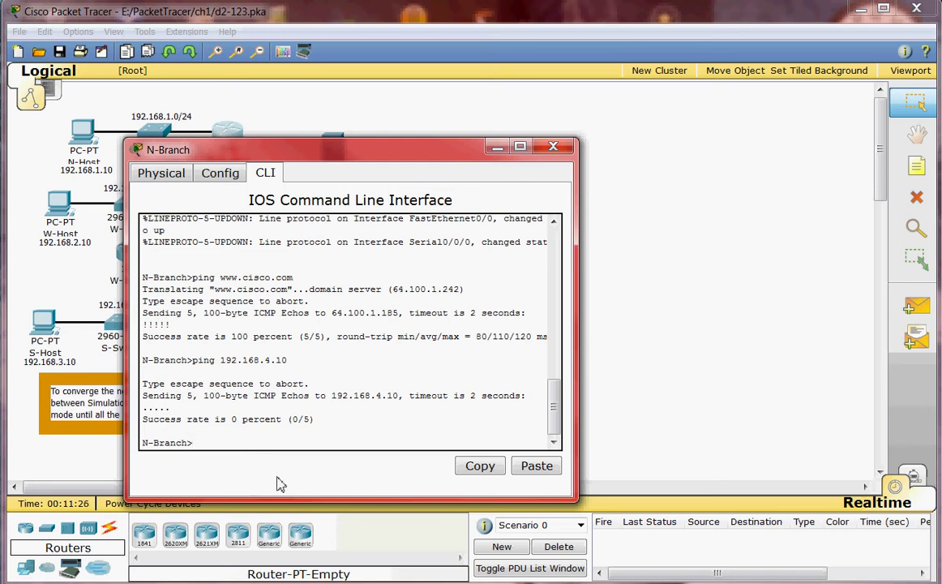
Close N-Branch and reopen N-Host's Command Prompt, ready for a new command.
click(554, 148)
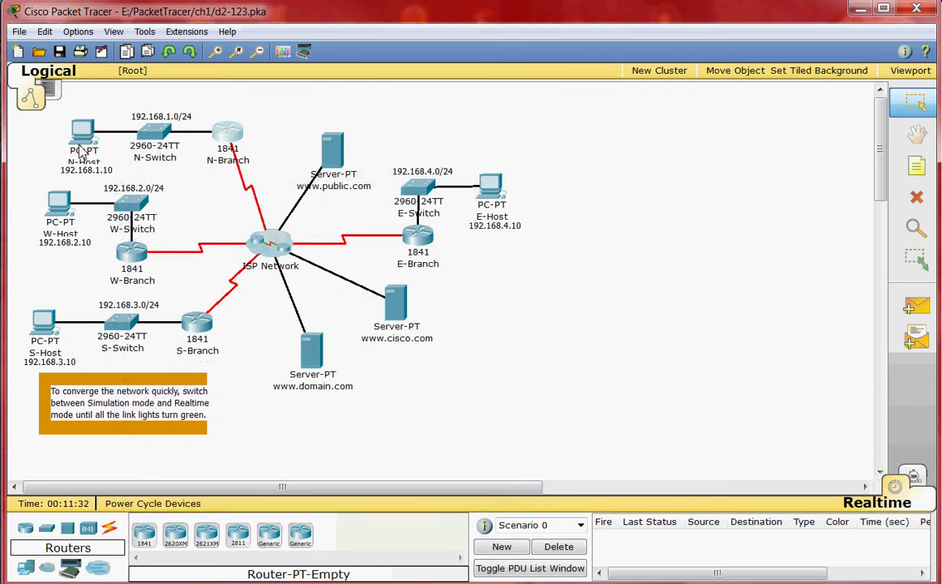
click(80, 153)
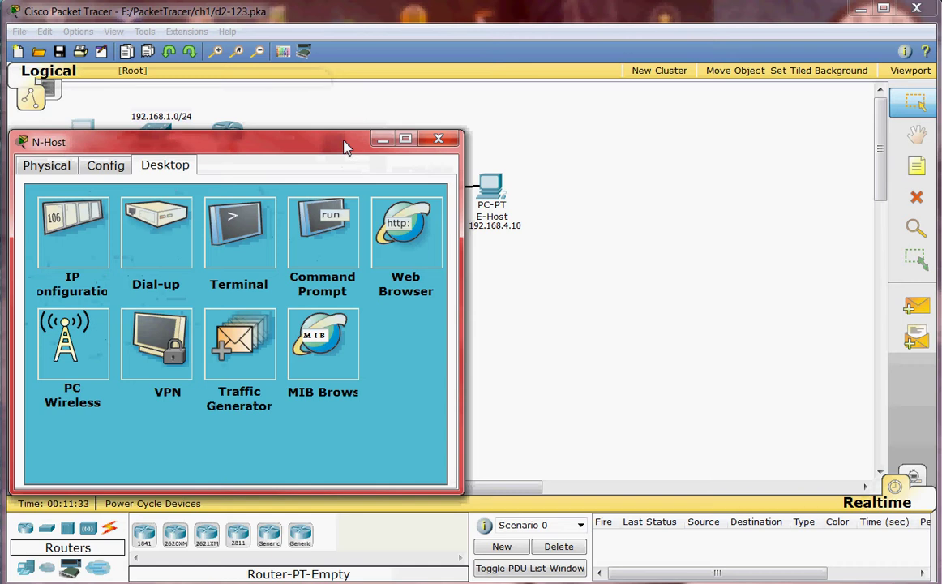
drag(161, 92, 498, 123)
click(515, 192)
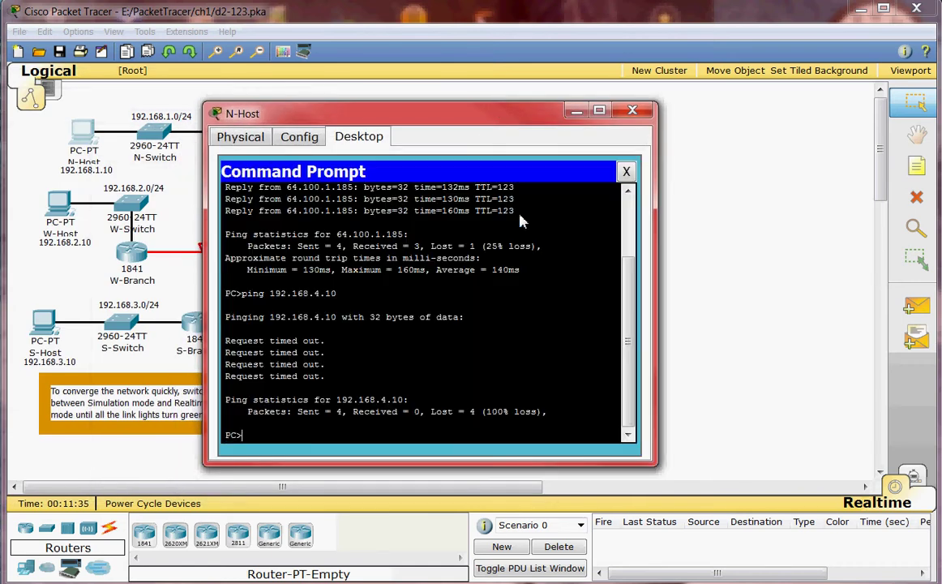
click(295, 438)
text(tr)
text(ac)
text(er)
text(t)
text(www.)
text(cisco.)
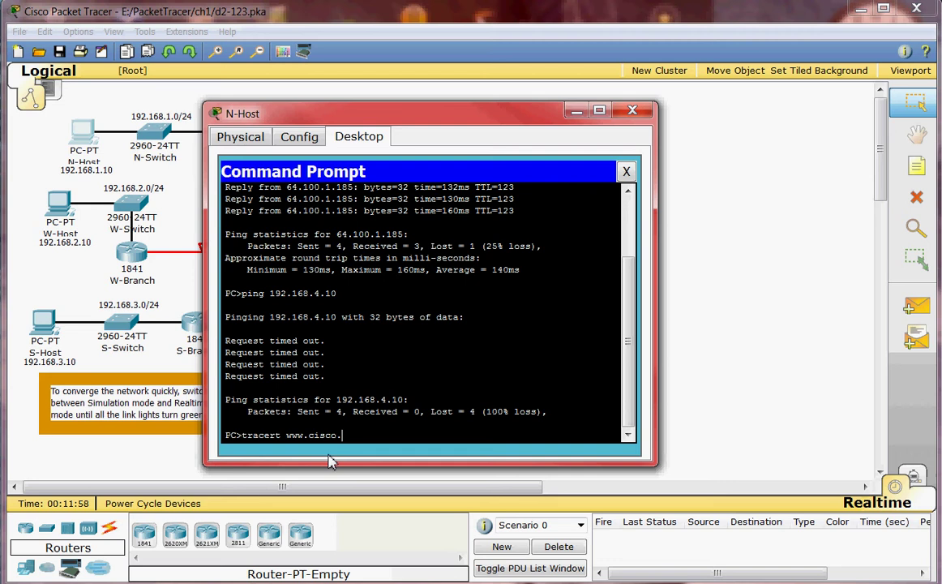
text(com)
key(Return)
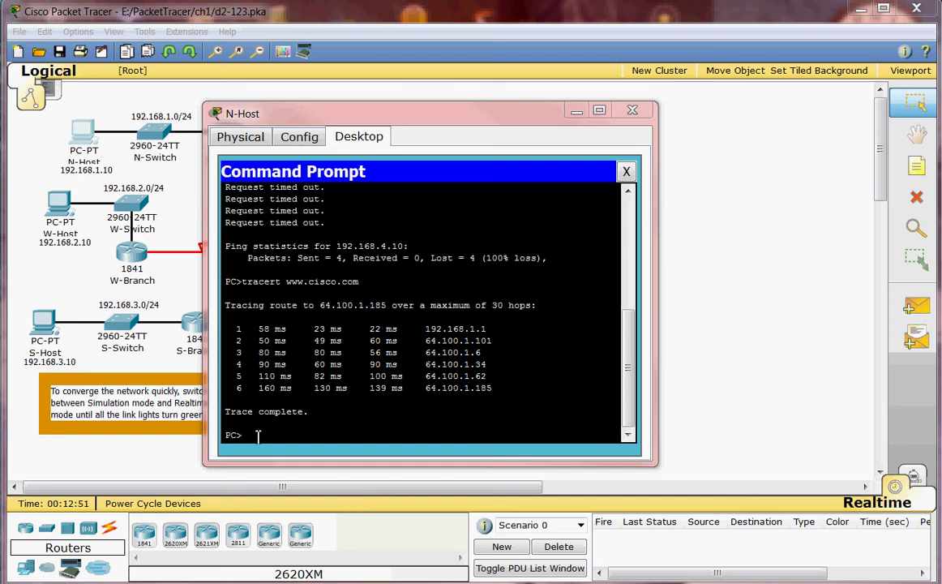
Run tracert 192.168.4.10 on N-Host, stalling after hop six at 64.100.1.154.
text(t)
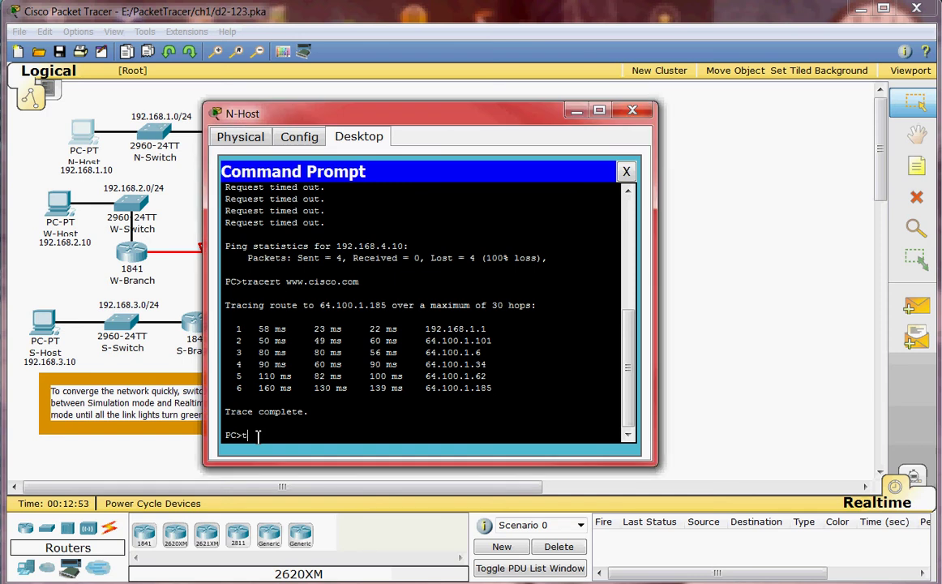
text(race)
text(rt)
text( 192.16)
text(8.4.10)
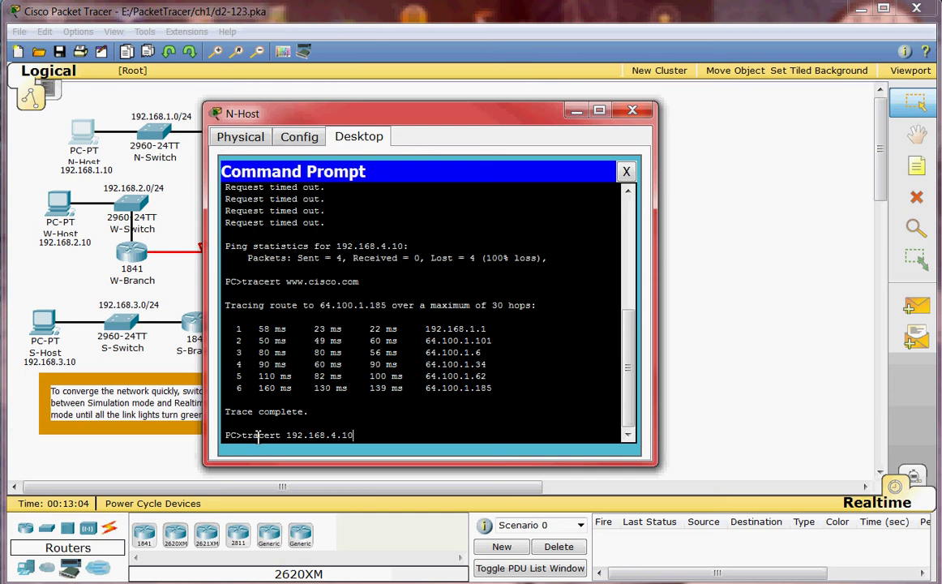
key(Return)
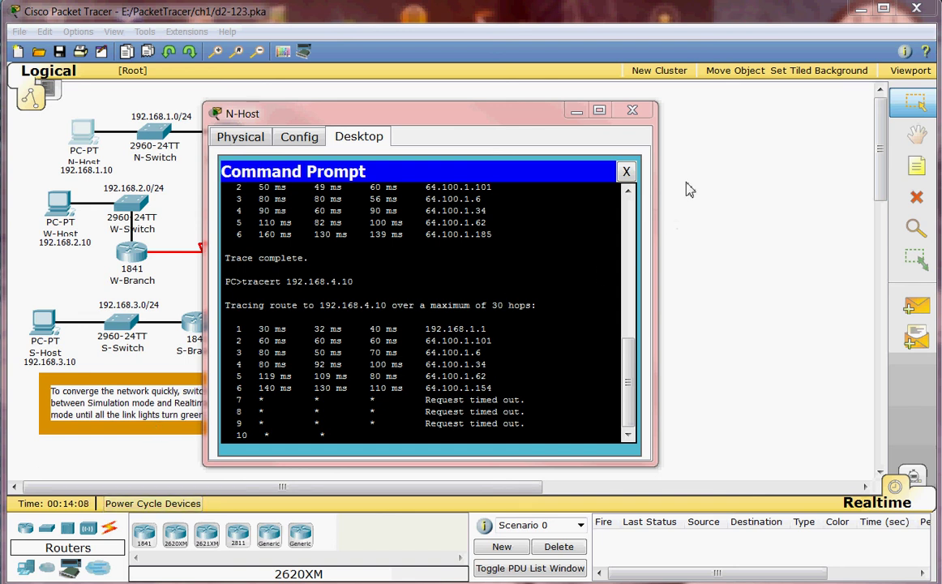
Close N-Host and open the N-Branch router's command line, centred on the canvas.
click(633, 111)
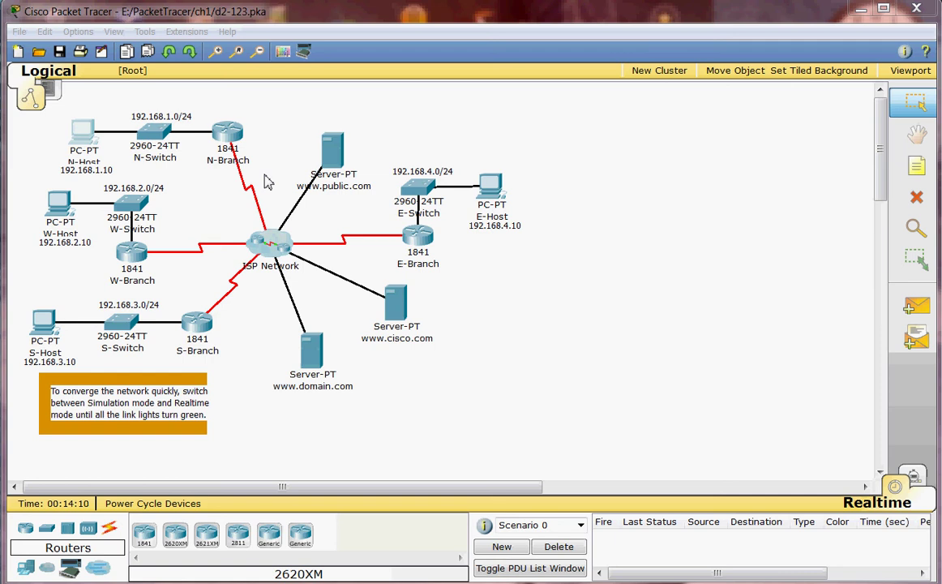
click(229, 141)
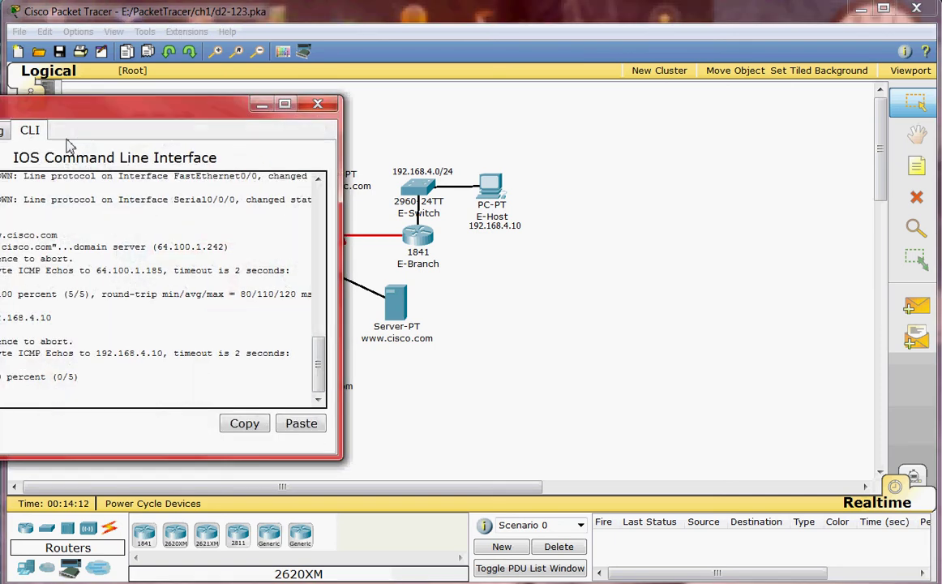
drag(99, 116, 408, 122)
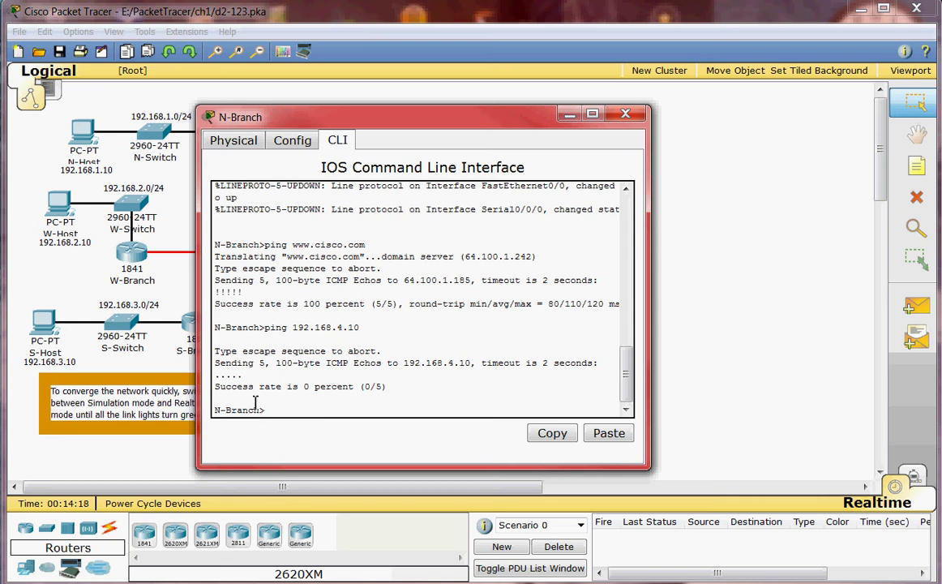
text(tr)
text(acer)
text(oute www)
text(.cisc)
text(o.com)
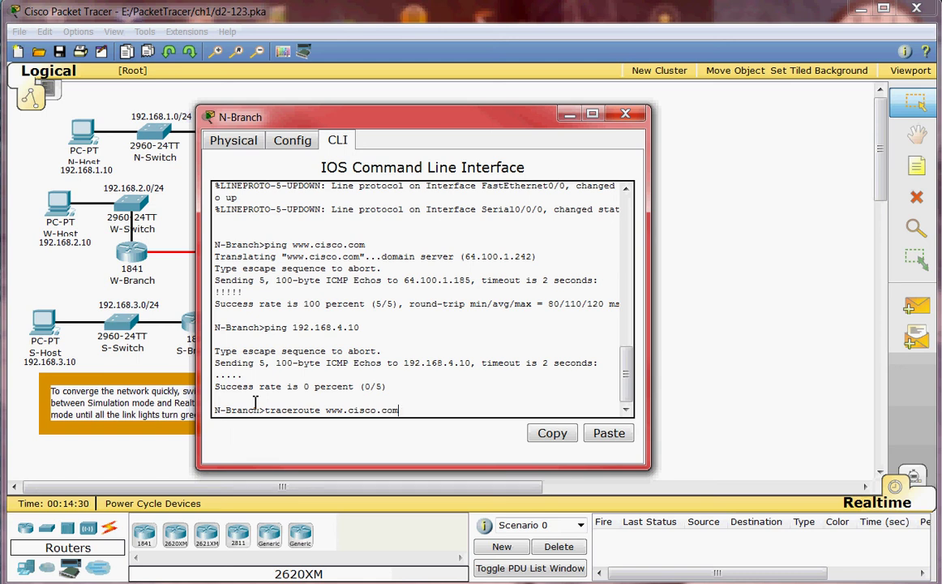
key(Return)
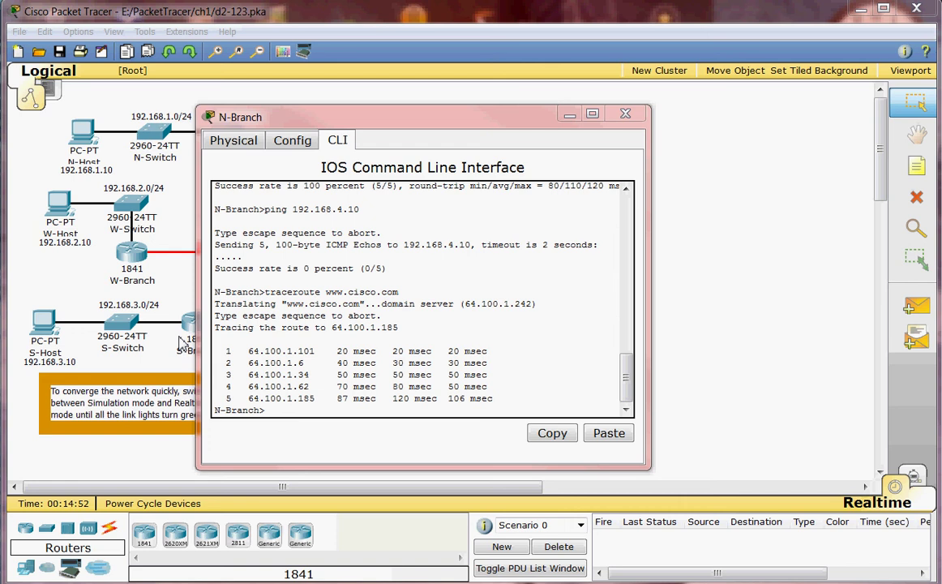
click(267, 410)
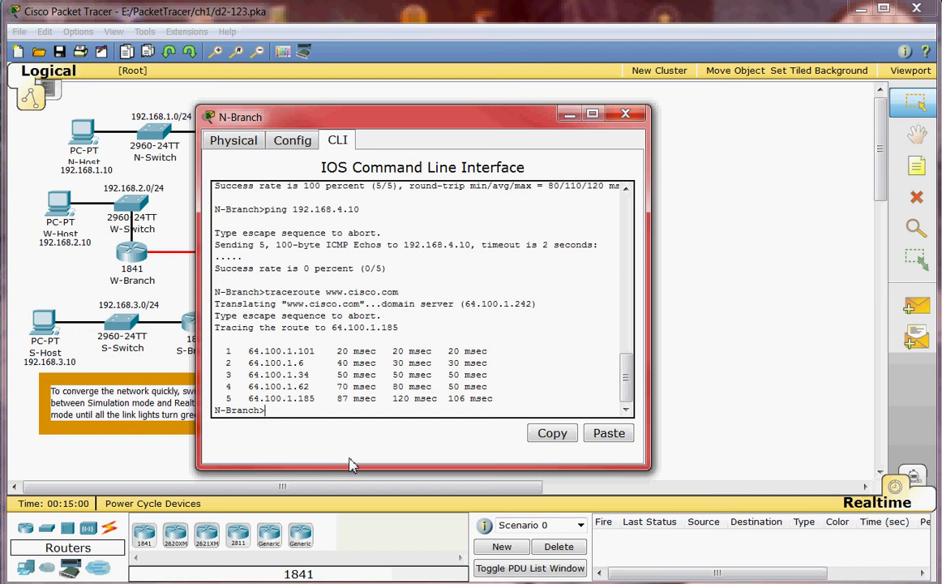
Run traceroute 192.168.4.10 on N-Branch, timing out after hop five at 64.100.1.154.
text(tr)
text(ace)
text(route )
text(192.)
text(168.4.1)
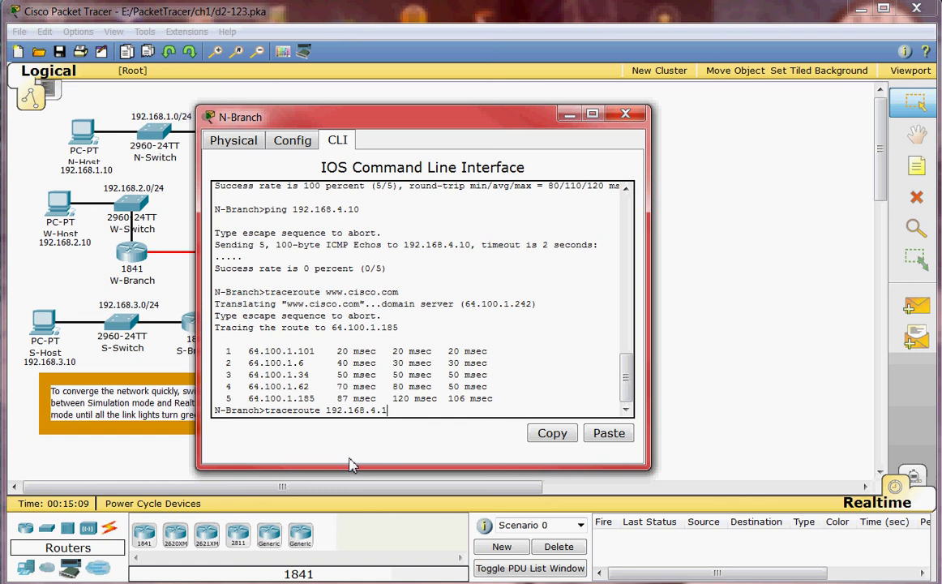
text(0)
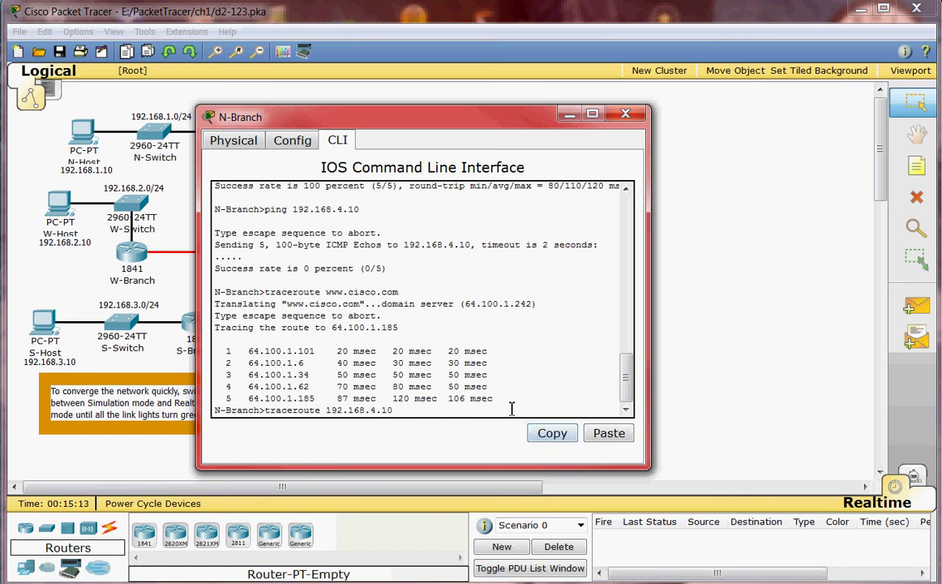
key(Return)
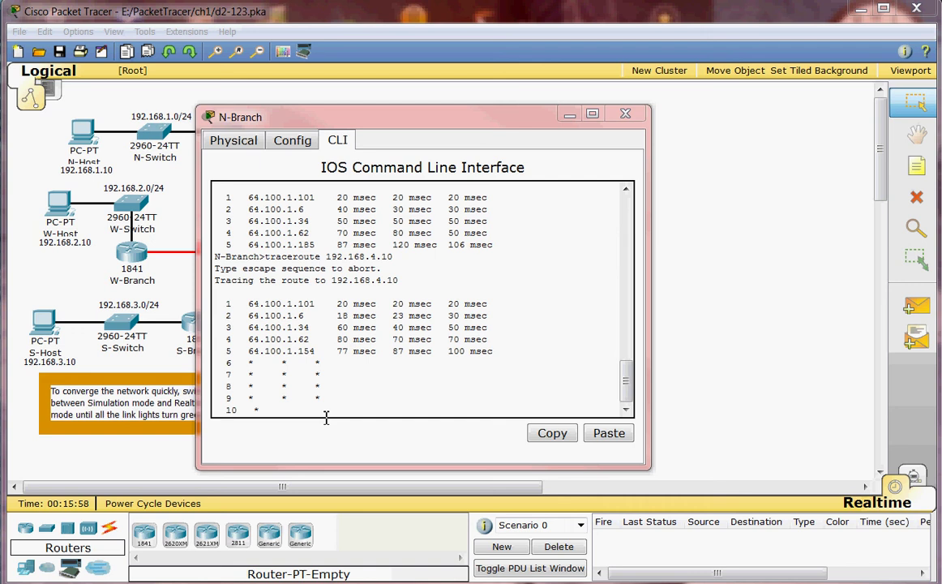
Bring the N-Branch window into focus while its traceroute keeps timing out.
click(627, 411)
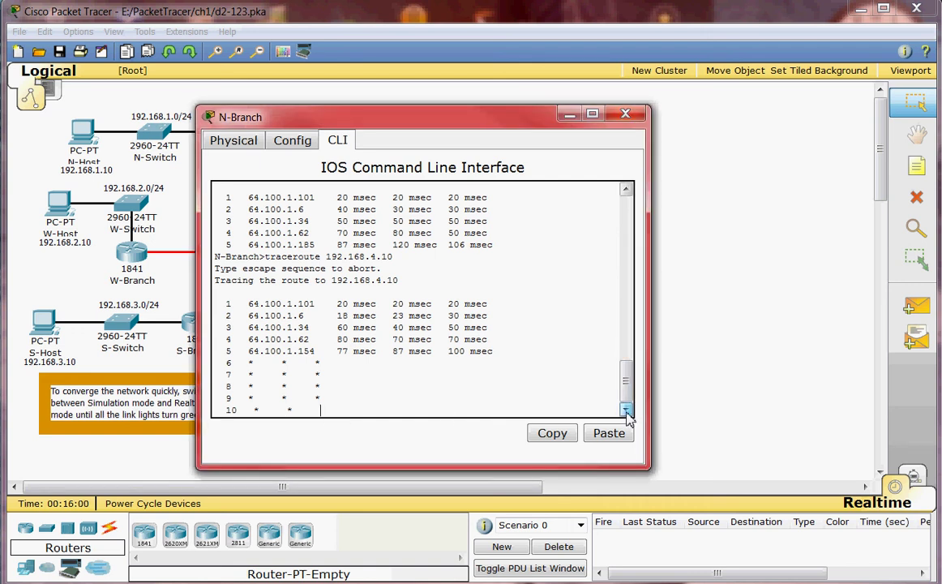